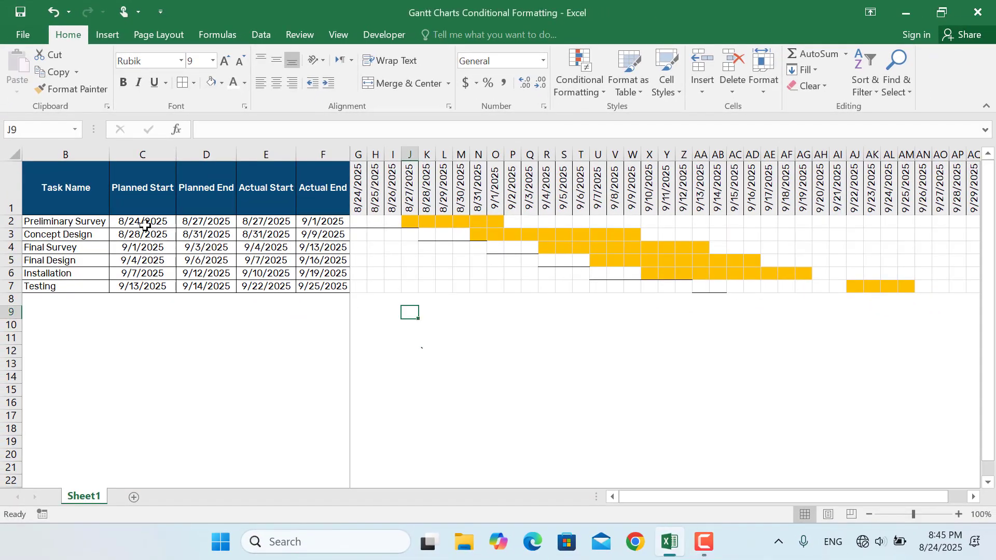
Step: Set Preliminary Survey's planned start in C2 to 8/25/2025 and planned end in D2 to 8/29/2025
left_click(145, 226)
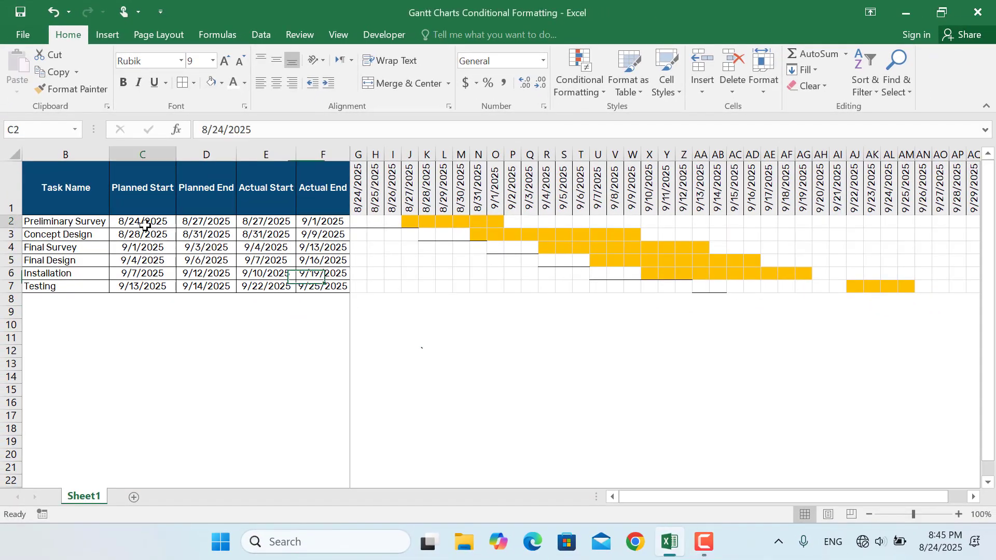
left_click(221, 129)
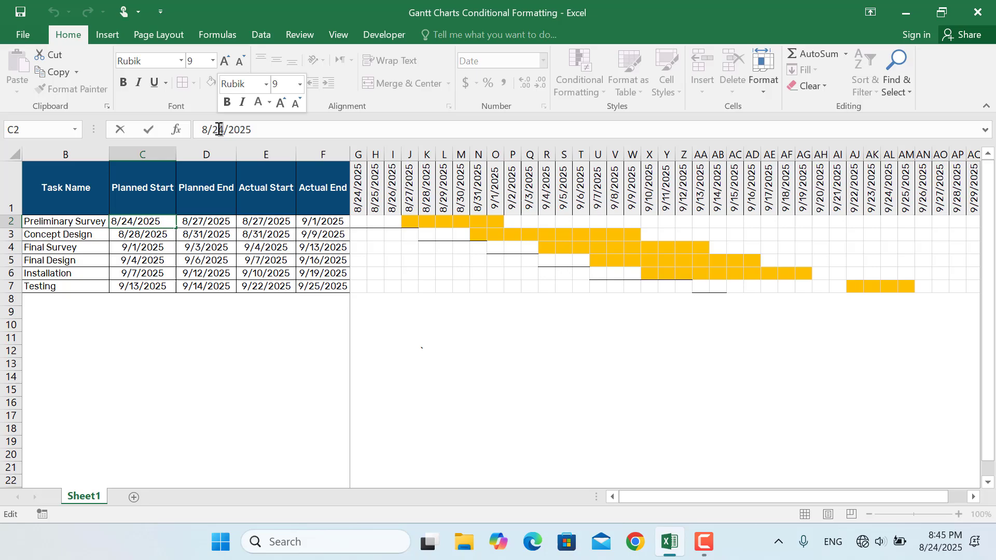
type("25")
key("Return")
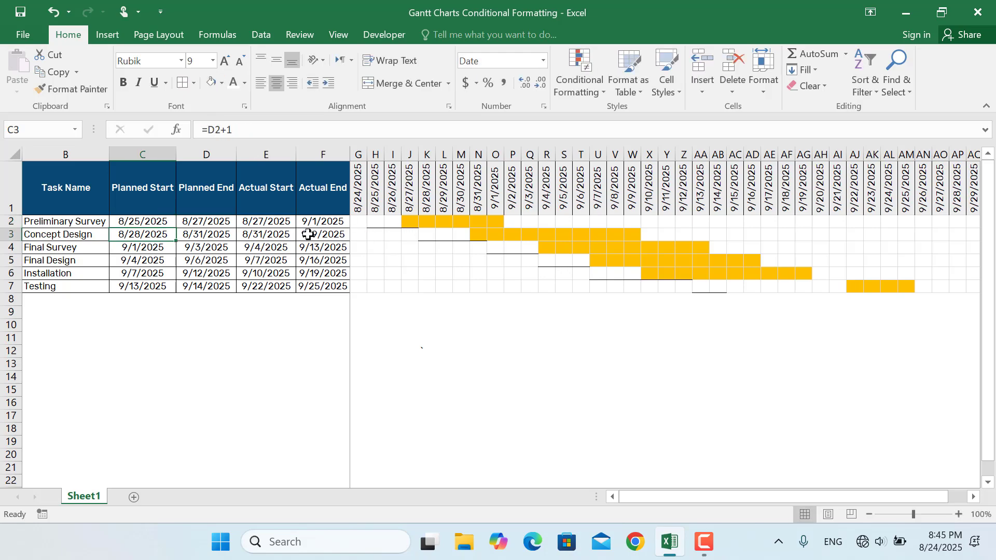
left_click(222, 222)
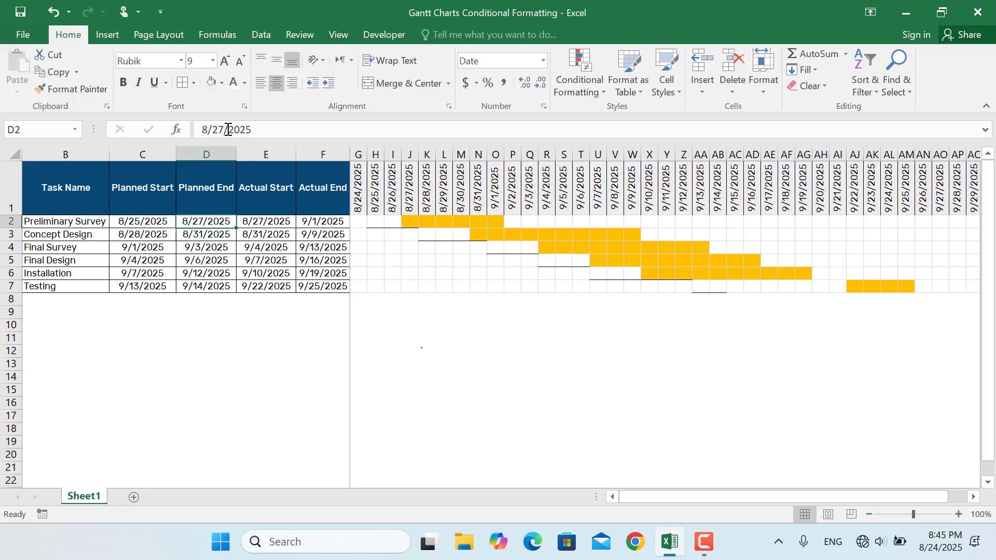
left_click_drag(223, 130, 221, 130)
type("9")
key("Return")
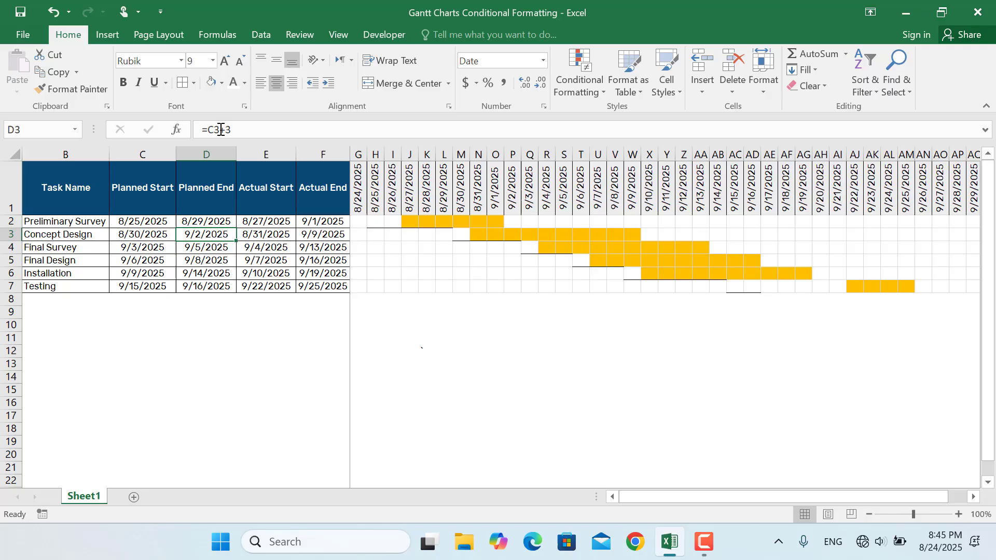
Step: Set Testing's actual start in E7 to 9/20/2025 and actual end in F7 to 9/22/2025
left_click(268, 288)
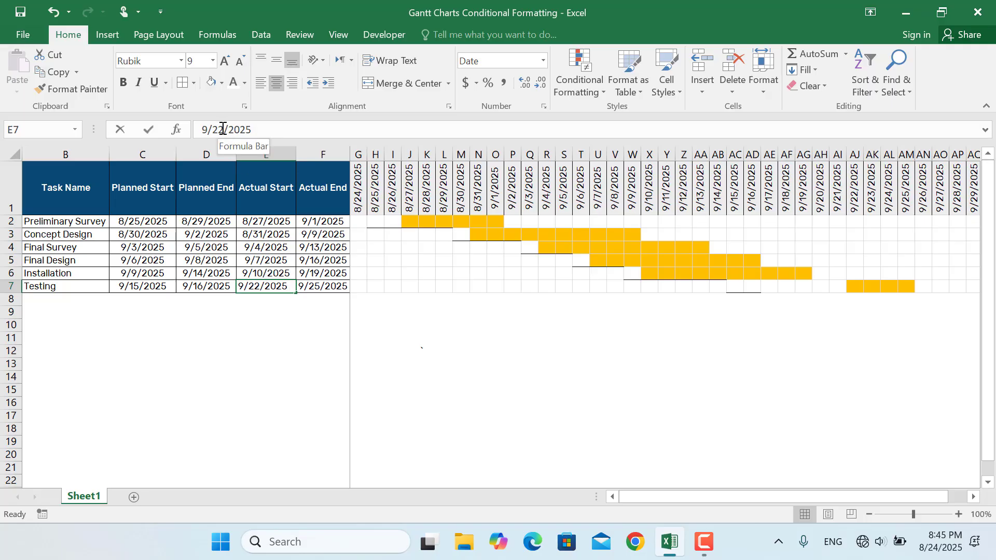
double_click(218, 129)
type("20")
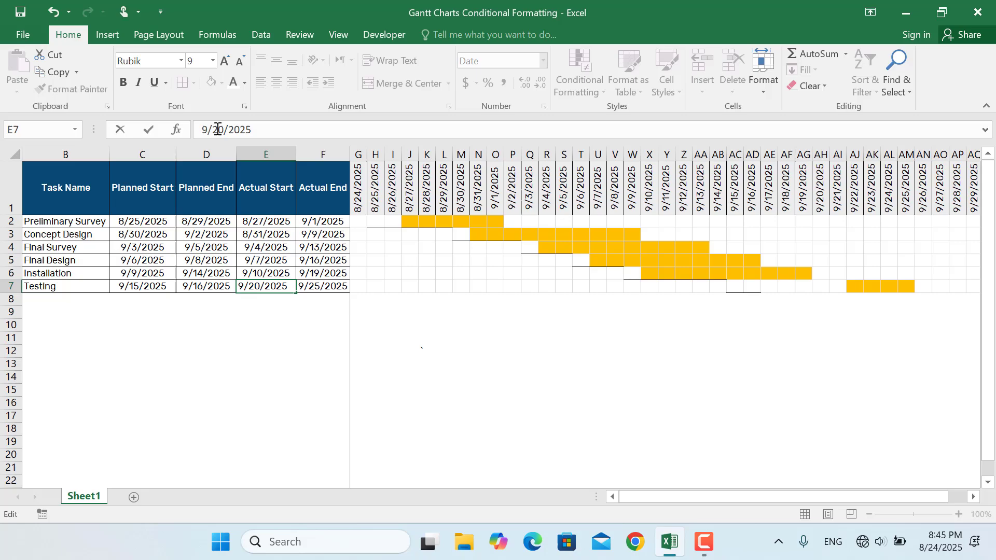
key("Return")
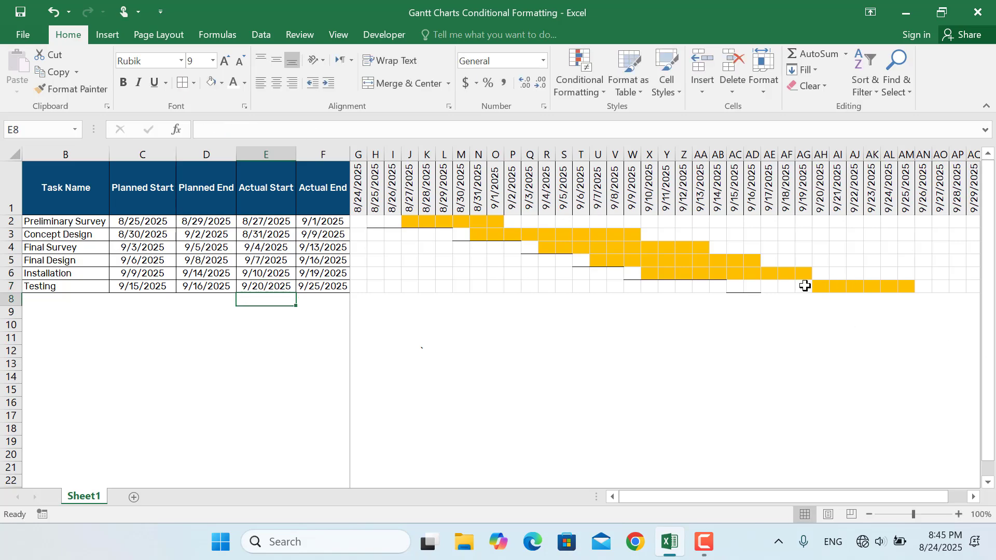
left_click(314, 286)
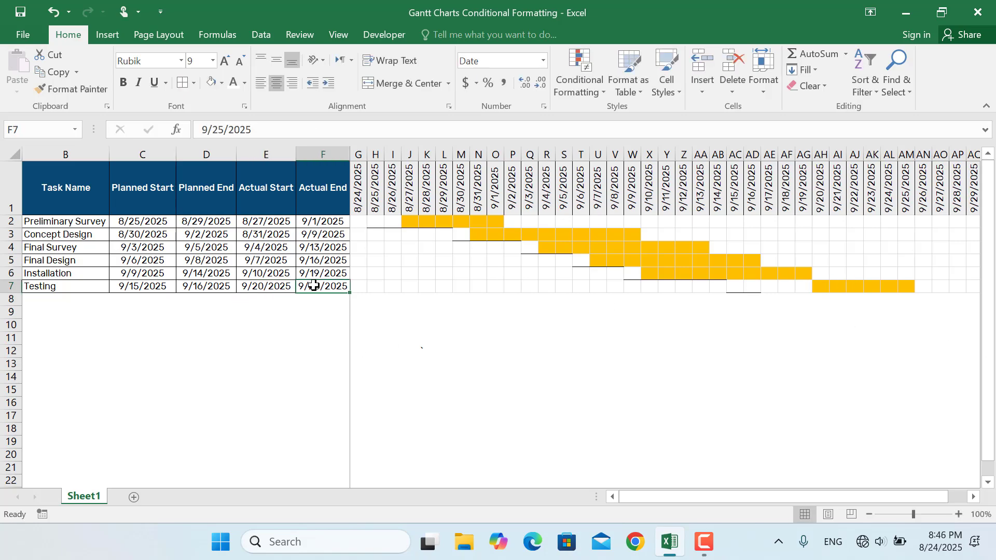
double_click(218, 129)
type("22")
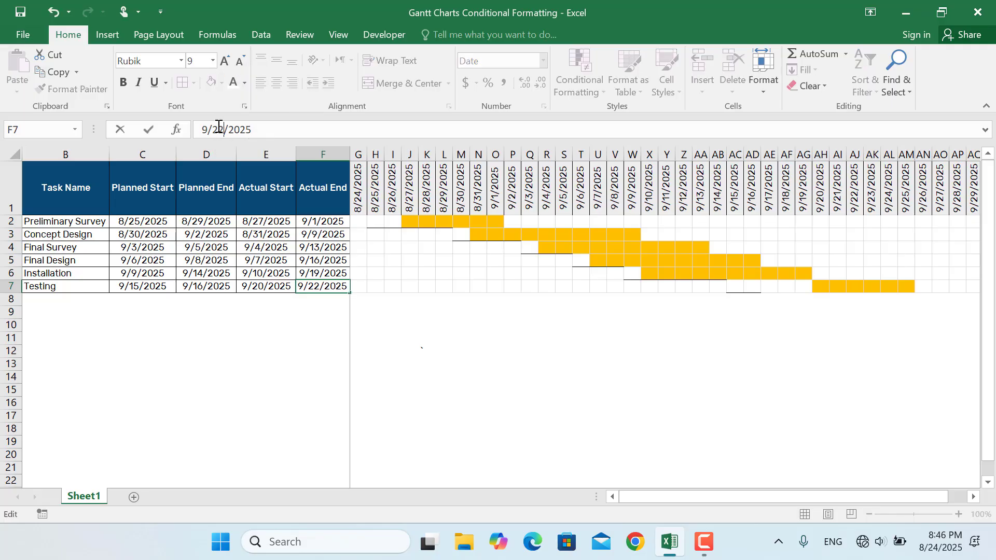
key("Return")
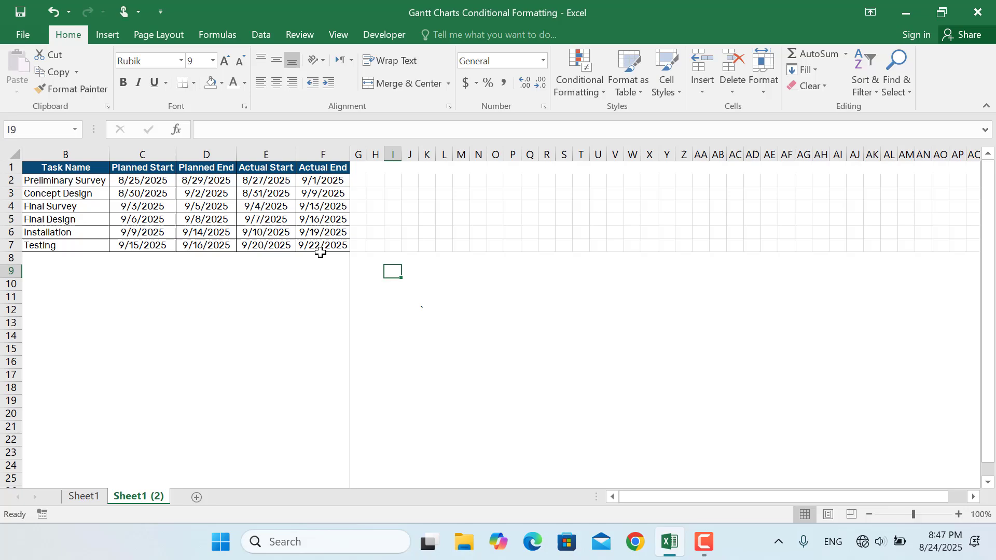
Step: Copy the 8/25/2025 start date from C2 into G1 and widen column G to fit
left_click(141, 180)
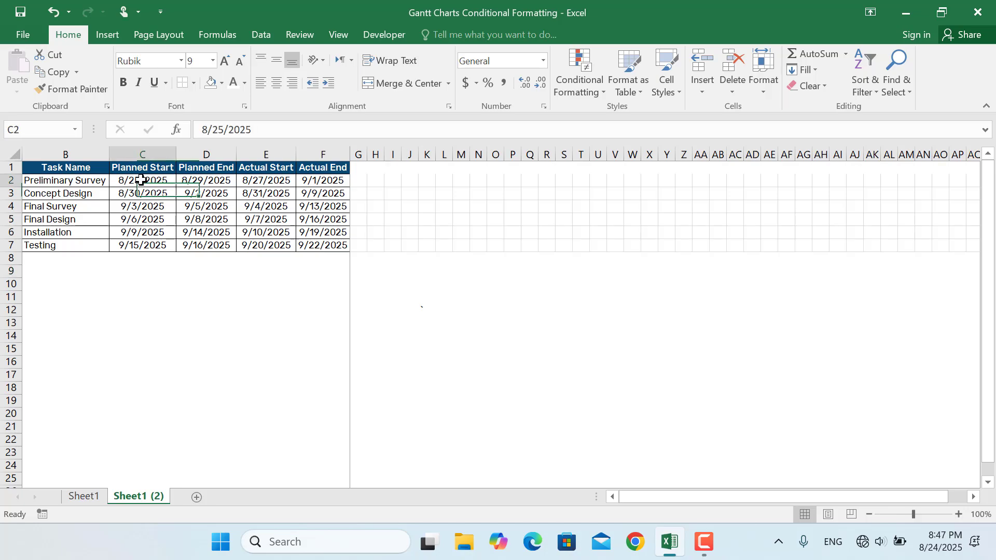
key("ctrl+c")
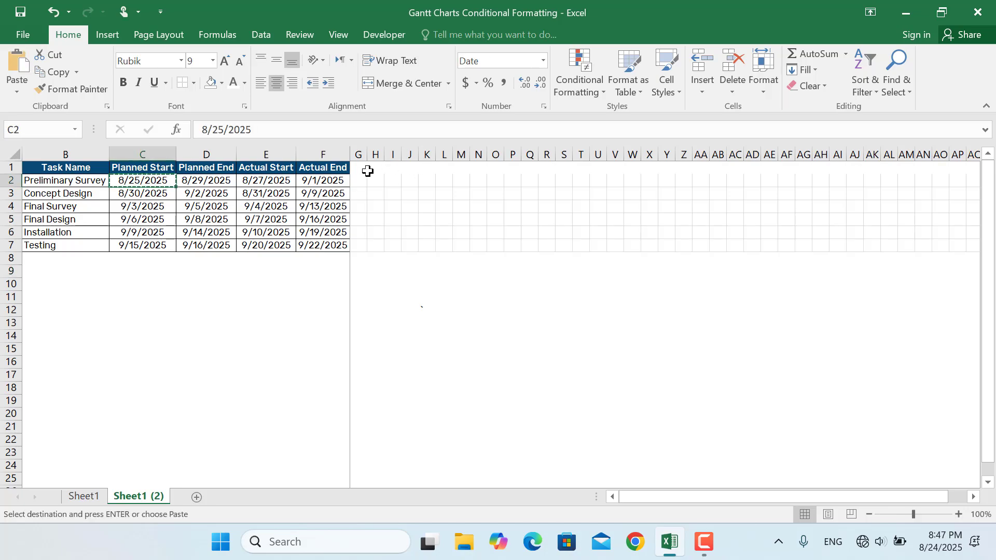
left_click(363, 170)
key("ctrl+v")
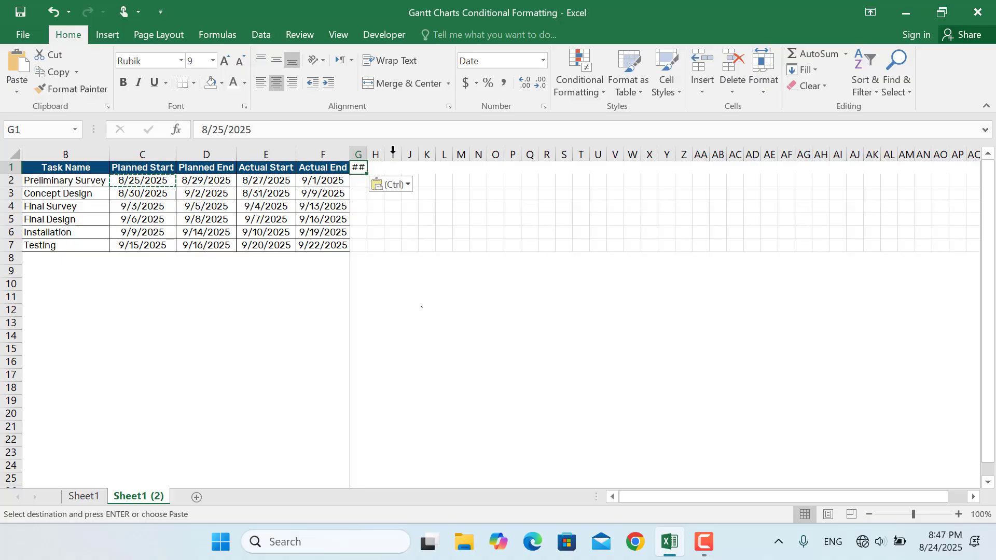
double_click(366, 154)
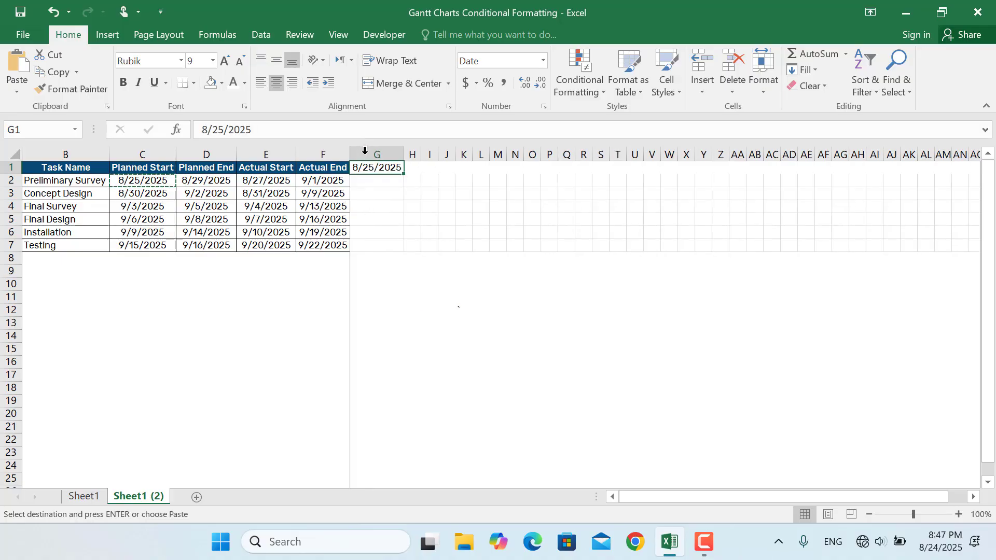
Step: Rotate G1's date text up, autofit column G, and fill daily dates along row 1 toward AR
left_click(323, 61)
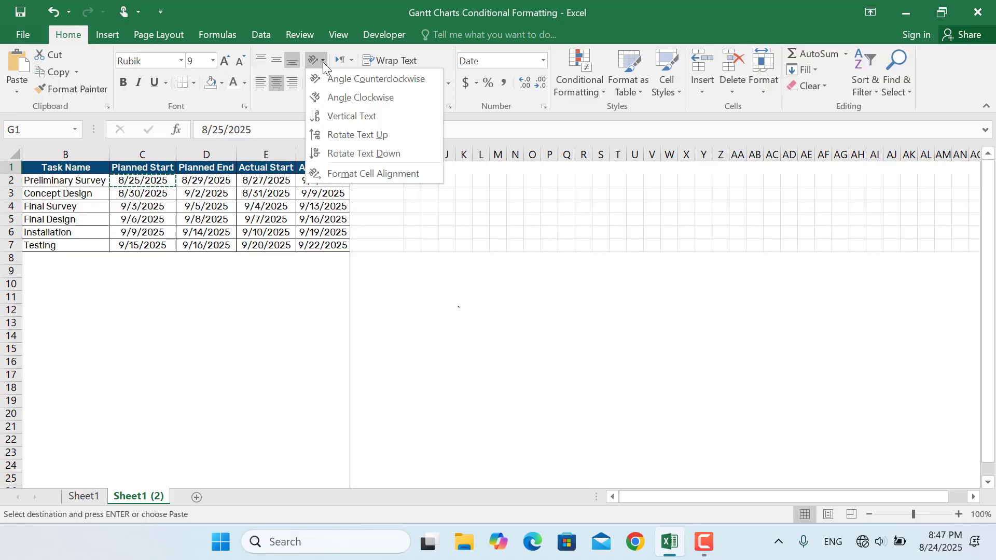
left_click(376, 137)
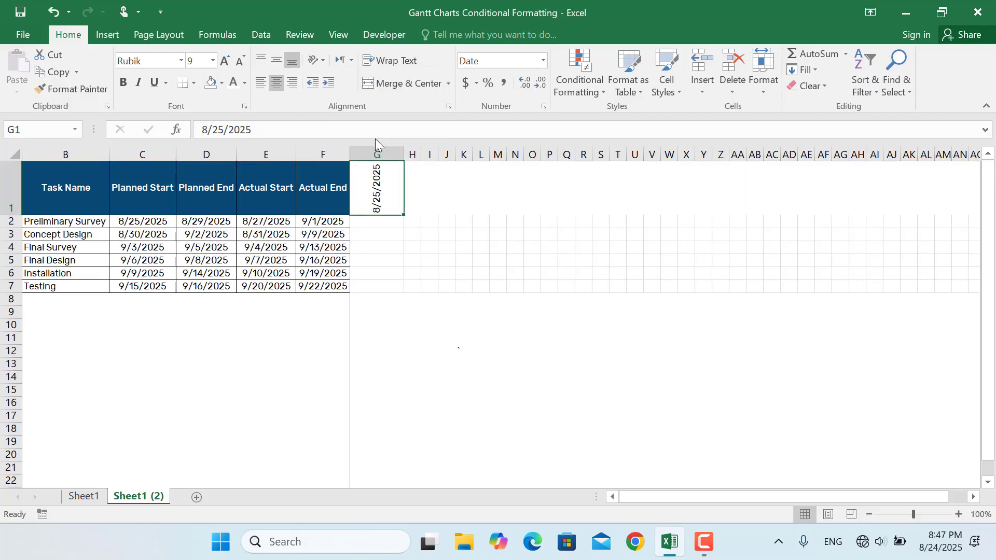
double_click(405, 154)
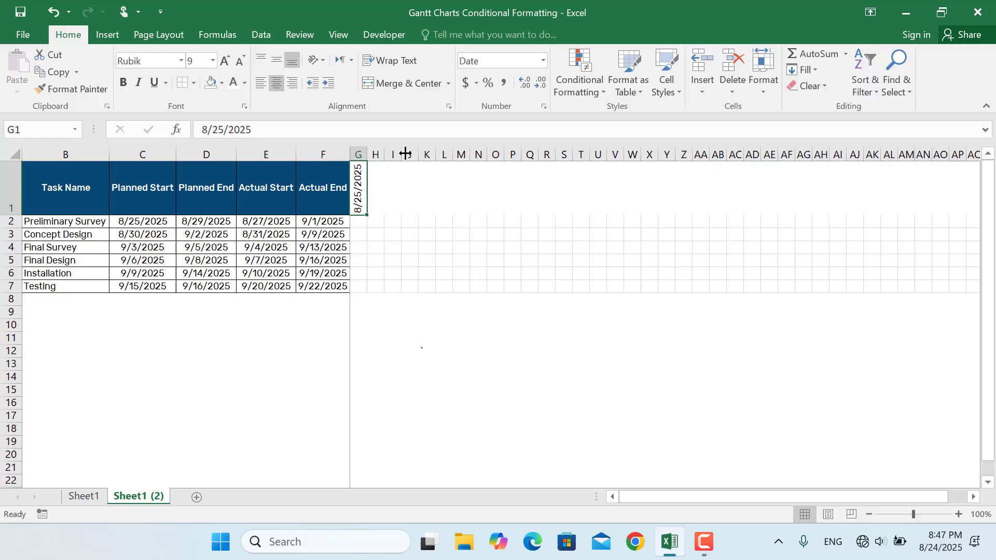
left_click_drag(369, 216, 884, 204)
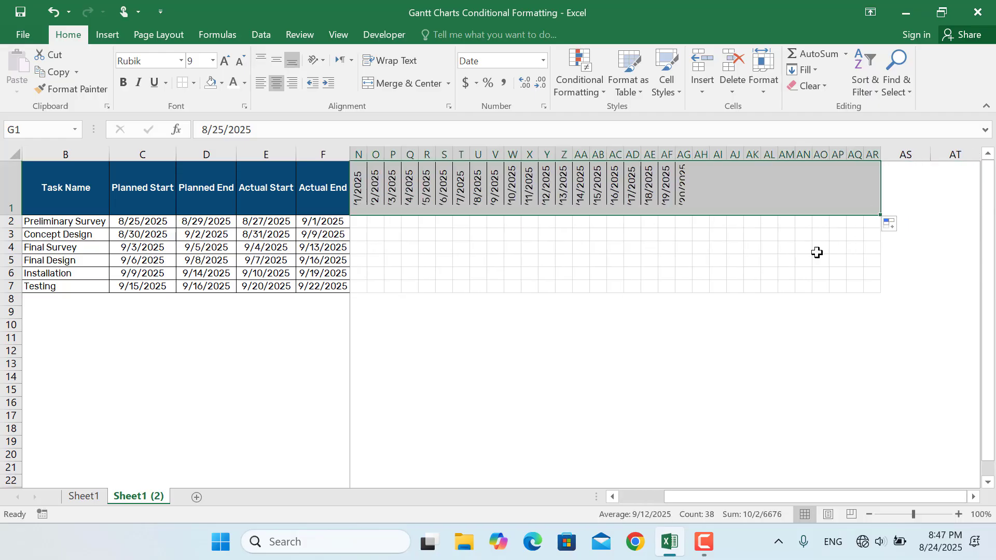
Step: Extend the date series to 10/1/2025 in AR1 and give the header row a light grey fill
scroll(992, 174, "left", 2)
left_click_drag(992, 174, 903, 197)
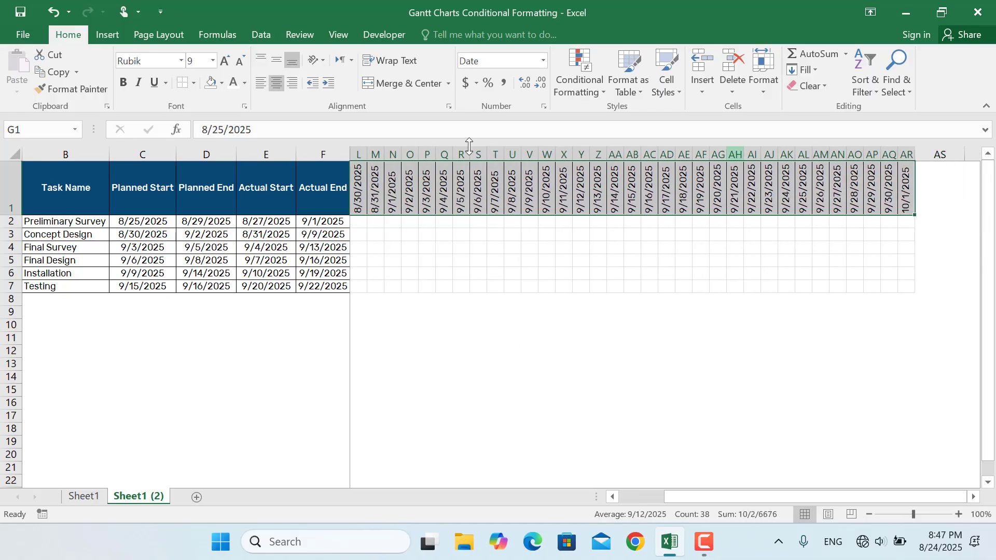
left_click(222, 83)
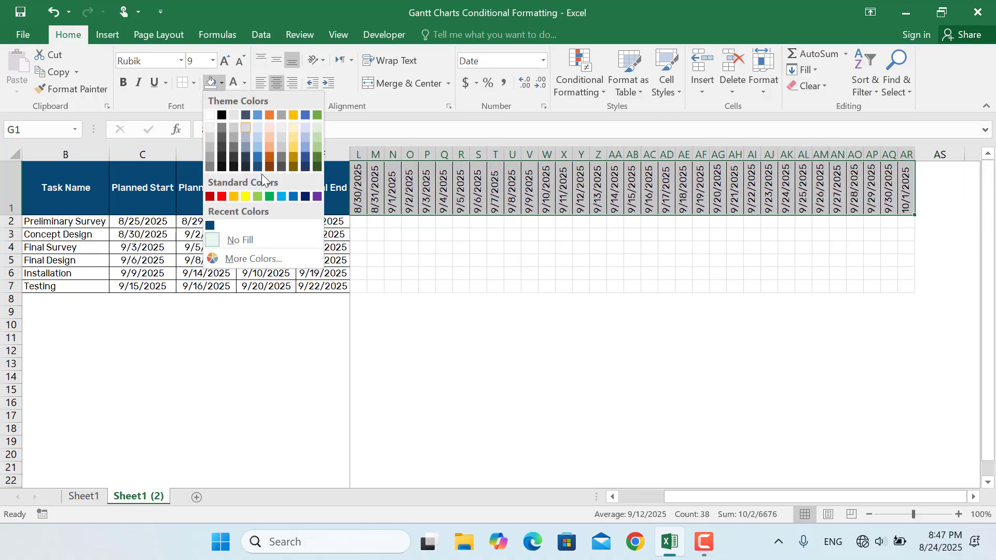
left_click(280, 130)
scroll(482, 294, "left", 3)
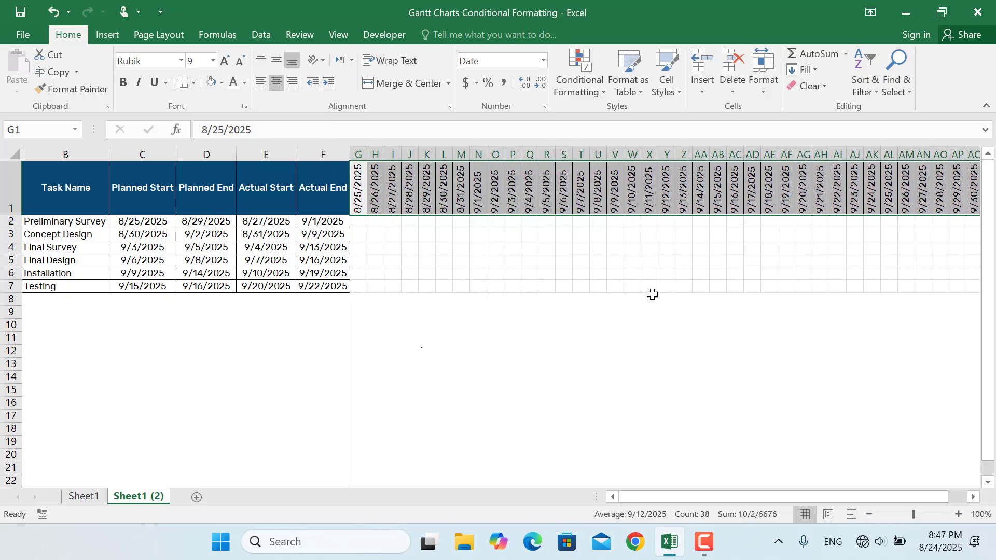
left_click(359, 227)
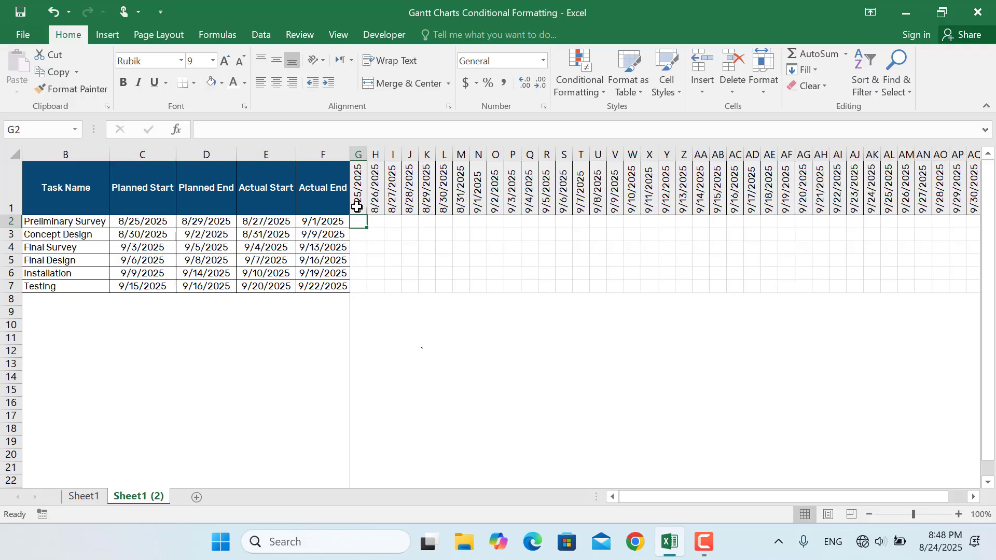
Step: Select the grid G2:AR7 and start a new formula-based conditional formatting rule
left_click_drag(358, 217, 908, 289)
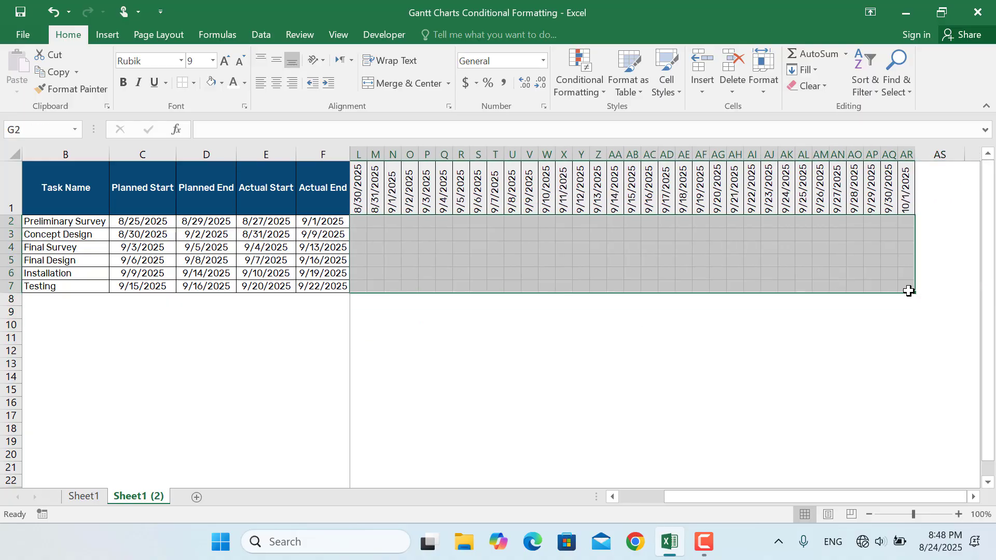
scroll(723, 349, "left", 5)
scroll(724, 349, "right", 5)
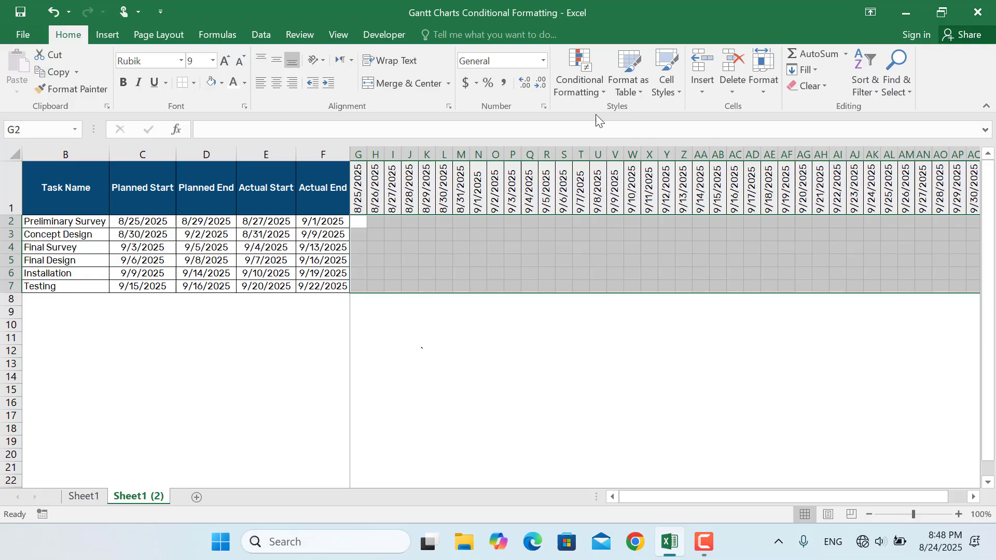
left_click(587, 82)
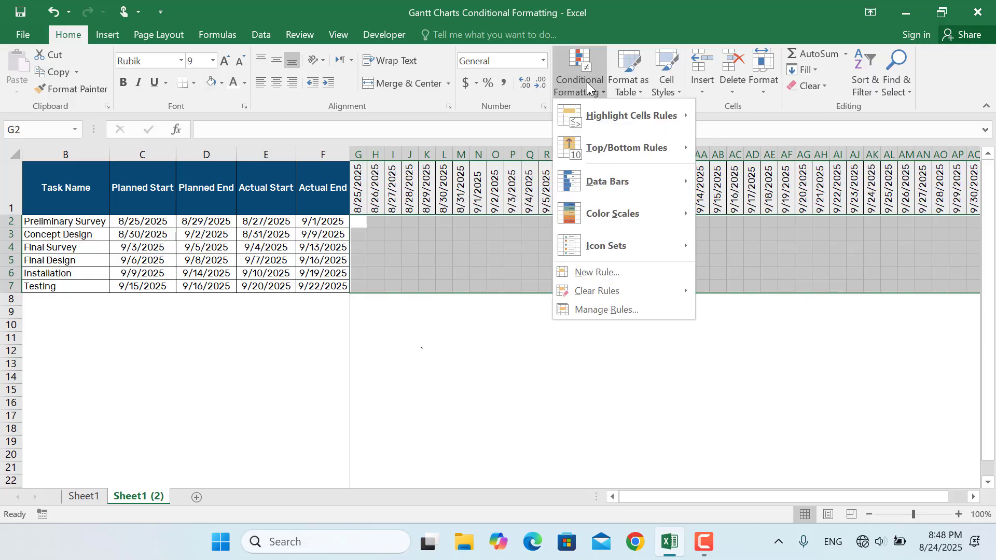
left_click(599, 275)
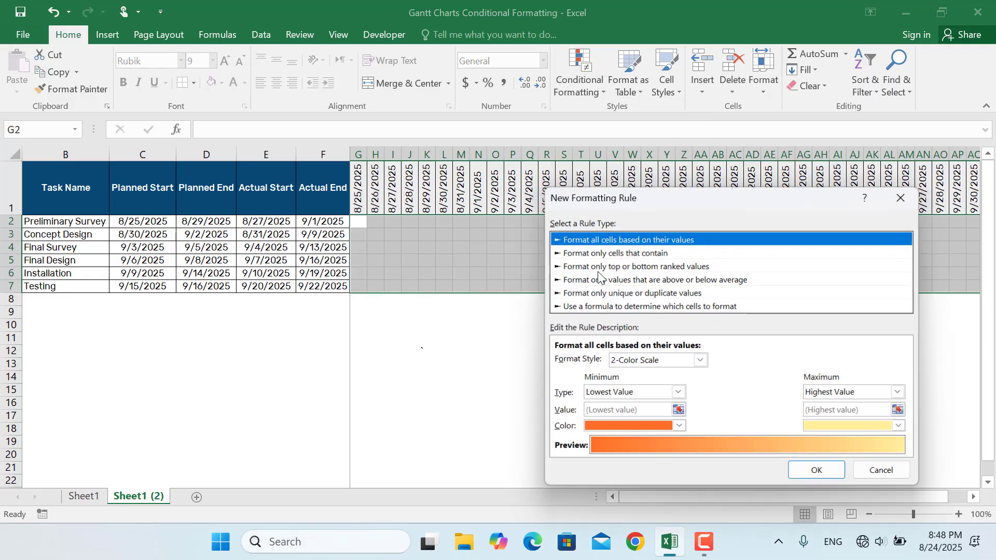
left_click(591, 307)
left_click(598, 364)
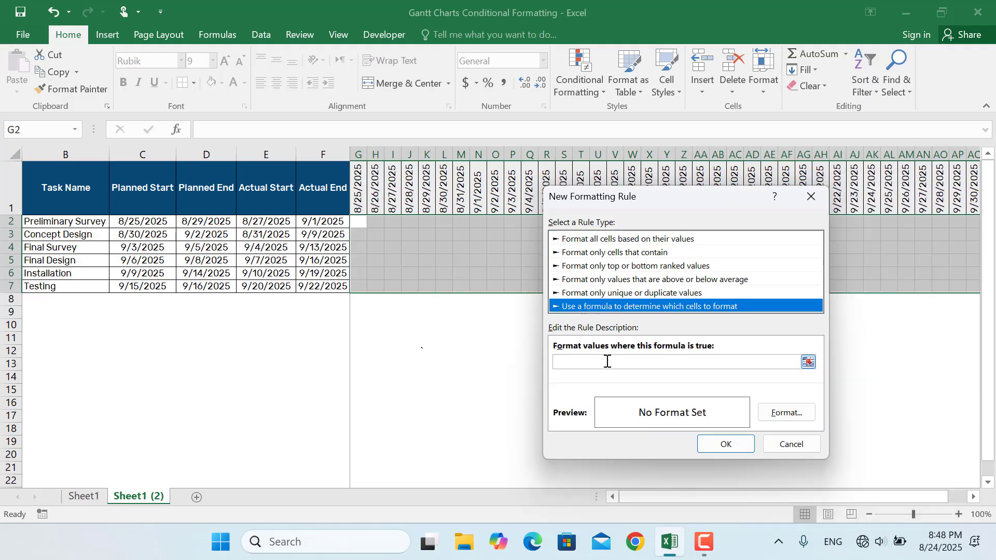
left_click(579, 361)
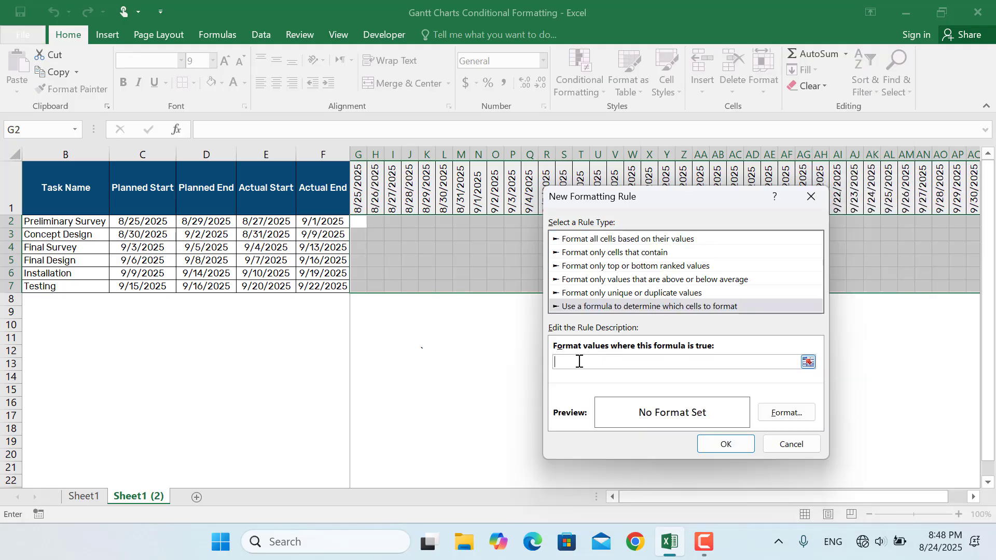
left_click_drag(629, 195, 693, 208)
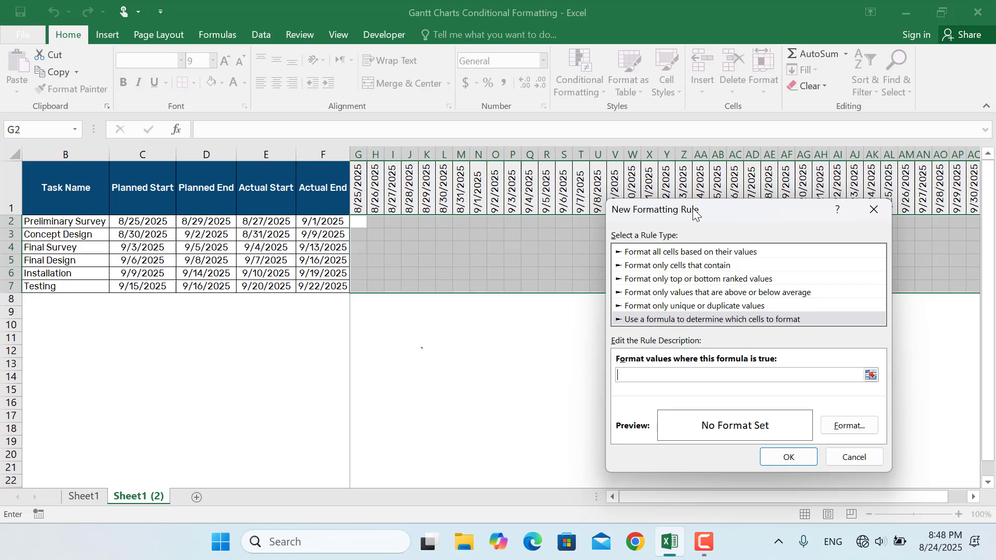
Step: Enter the rule formula =and(G$1>=$C2,G$1<=$D2)
type("=and(")
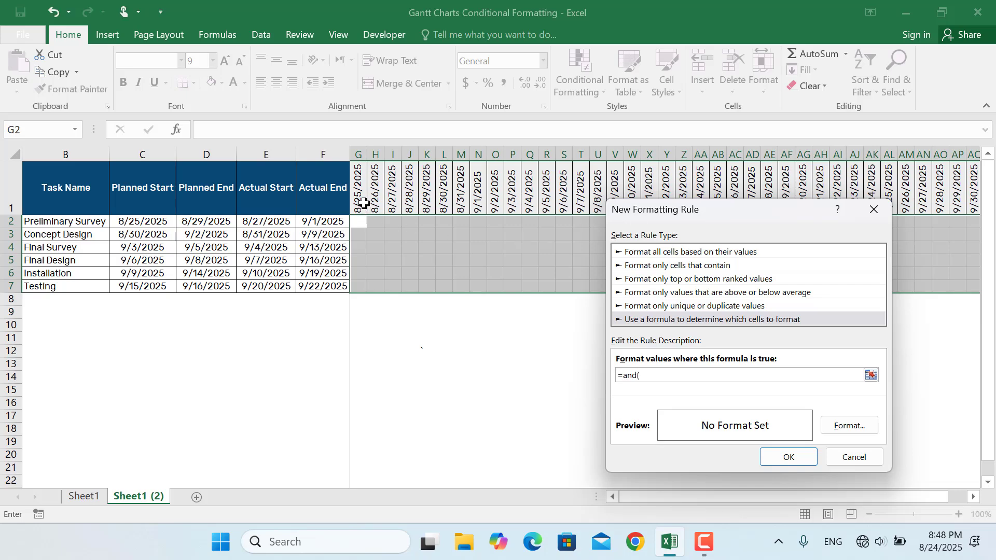
left_click(357, 187)
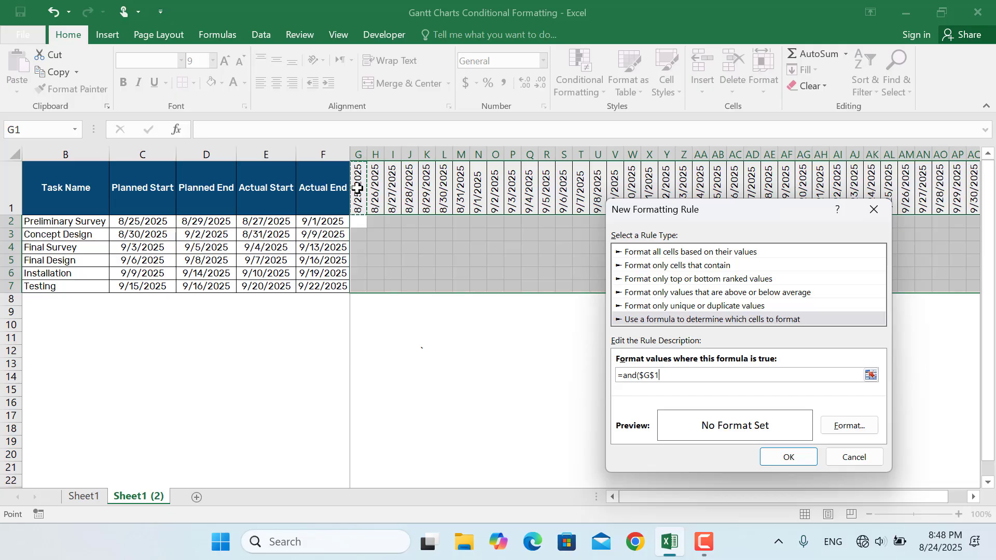
type(">=")
left_click(146, 227)
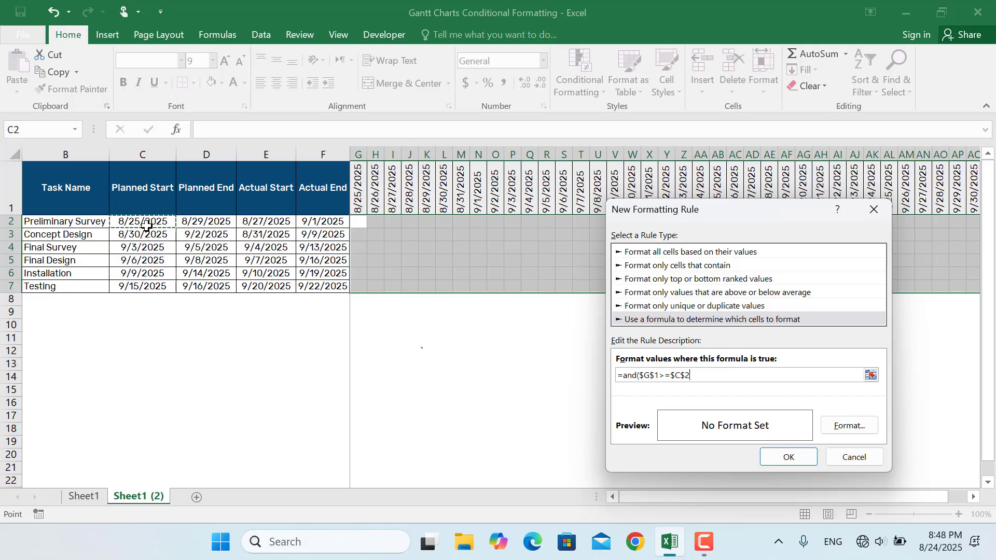
left_click(642, 375)
key("BackSpace")
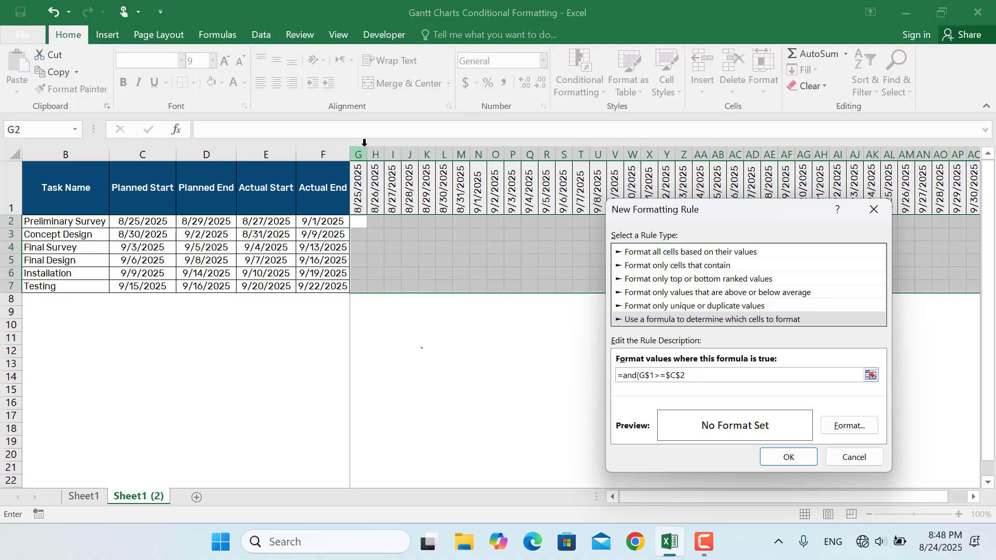
left_click(677, 376)
key("Delete")
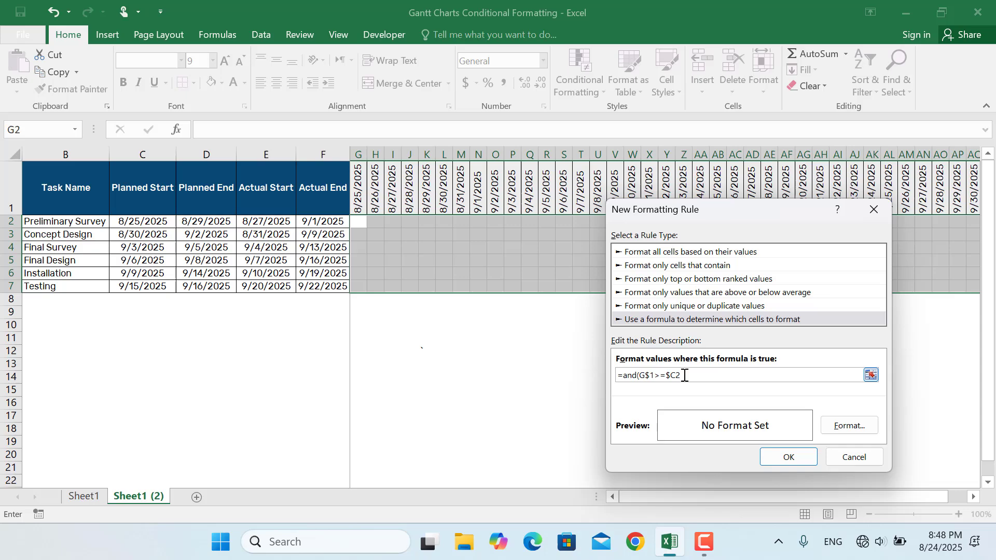
type(",G$1")
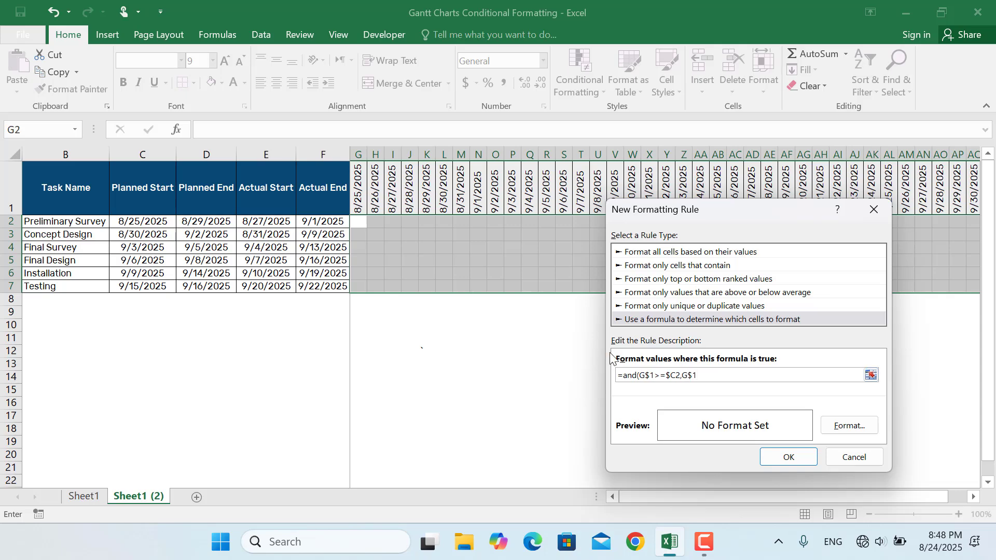
type("<=")
type("$D2")
left_click(836, 430)
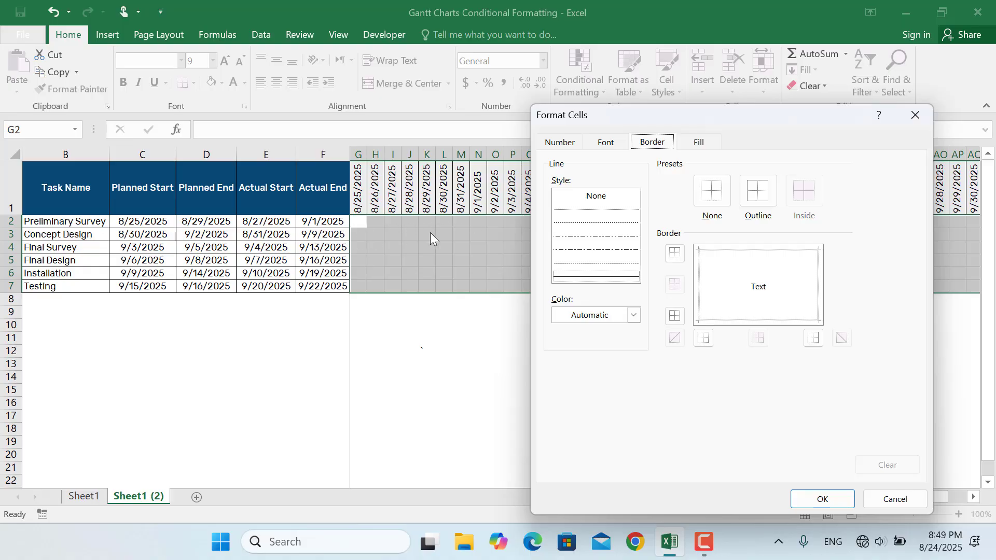
Step: Give the planned-schedule rule a red bottom border and apply it
left_click(673, 318)
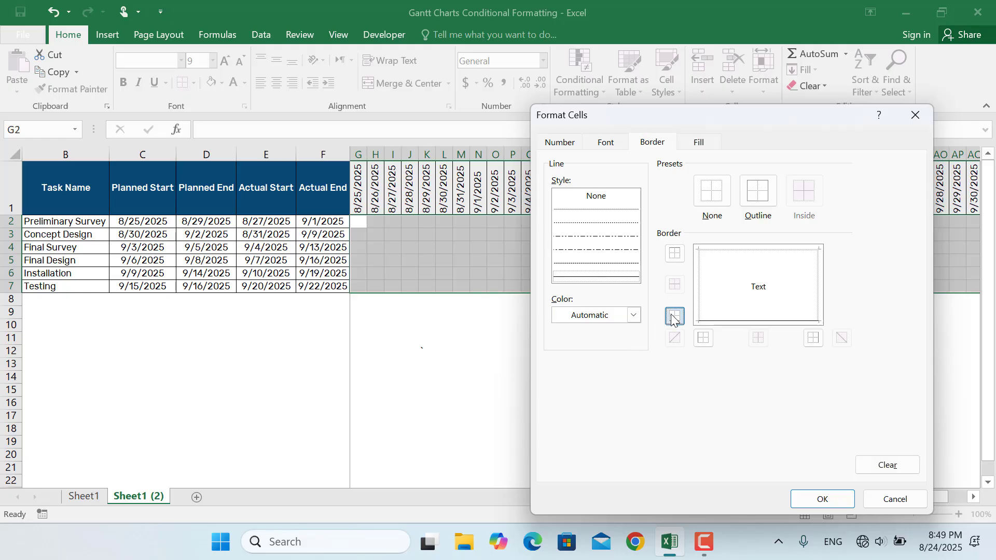
left_click(632, 316)
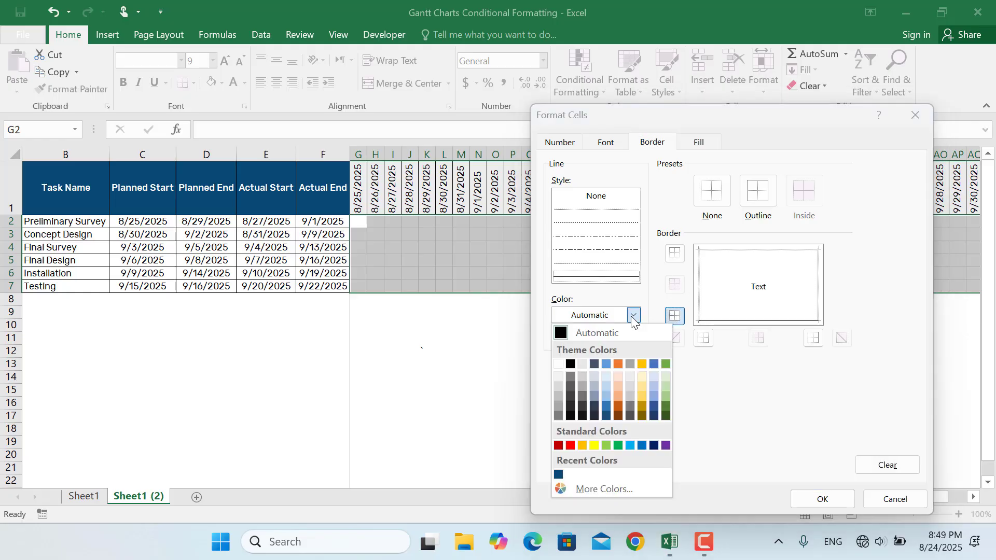
left_click(570, 446)
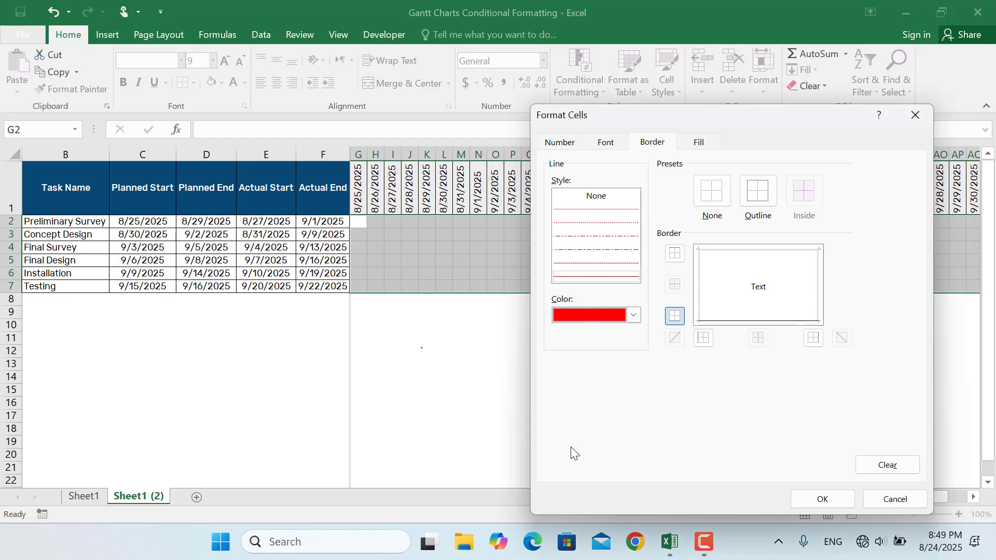
left_click(819, 499)
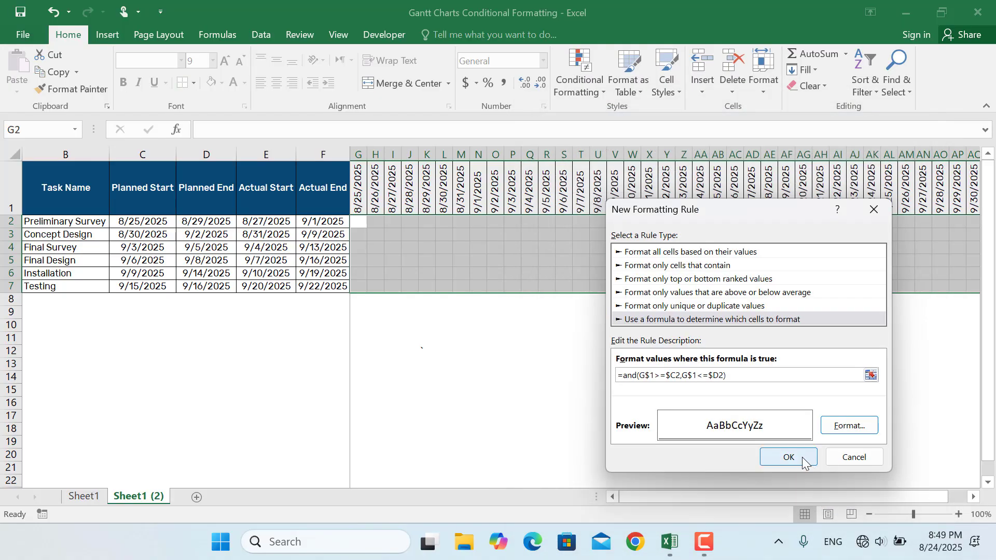
left_click(789, 457)
Step: Clear the selection, then select the grid from G2 across to the last date column in row 7
left_click(633, 350)
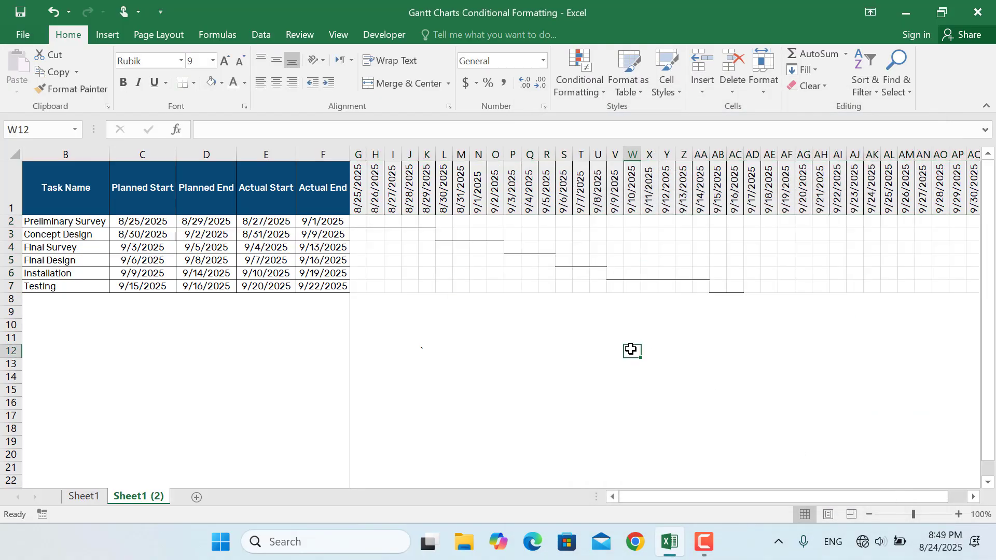
left_click(358, 222)
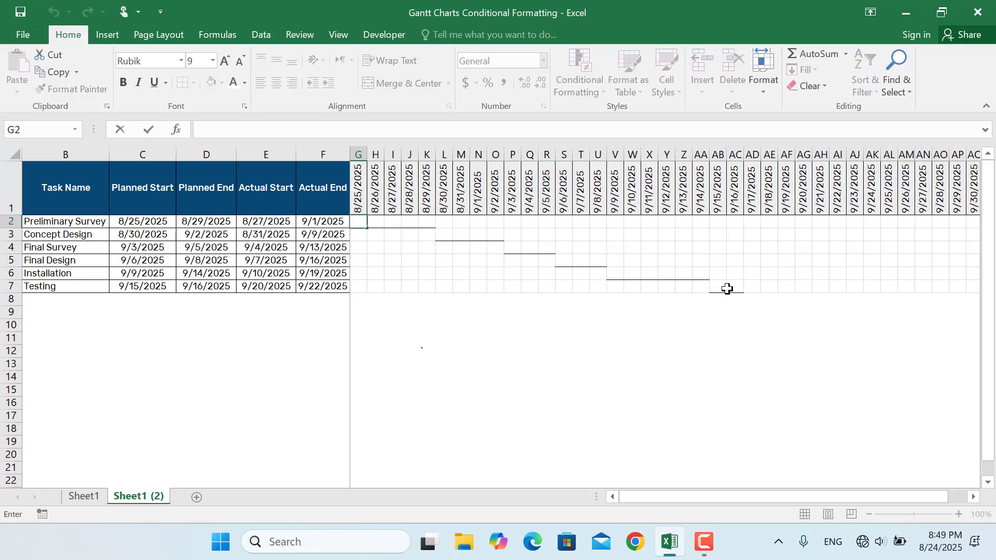
left_click(663, 351)
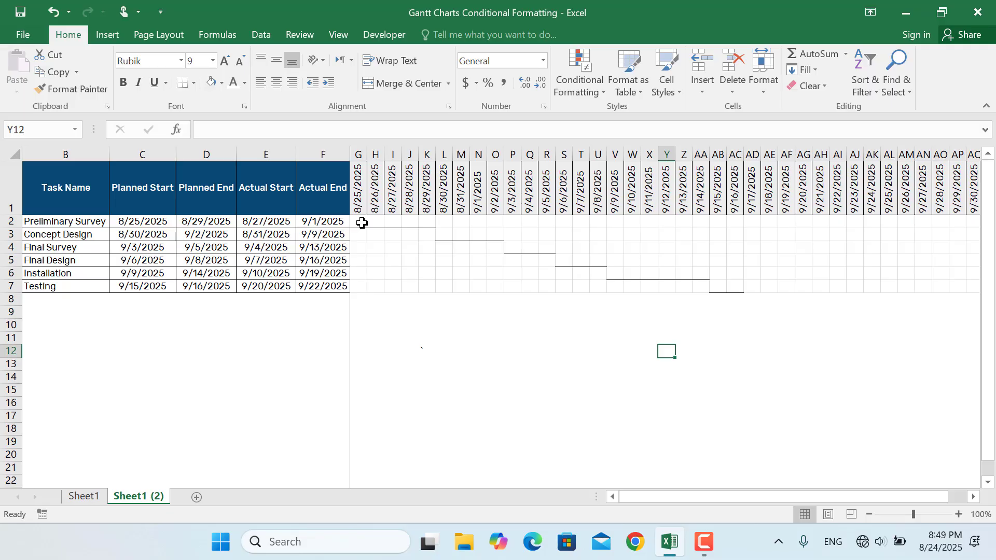
left_click_drag(362, 223, 973, 286)
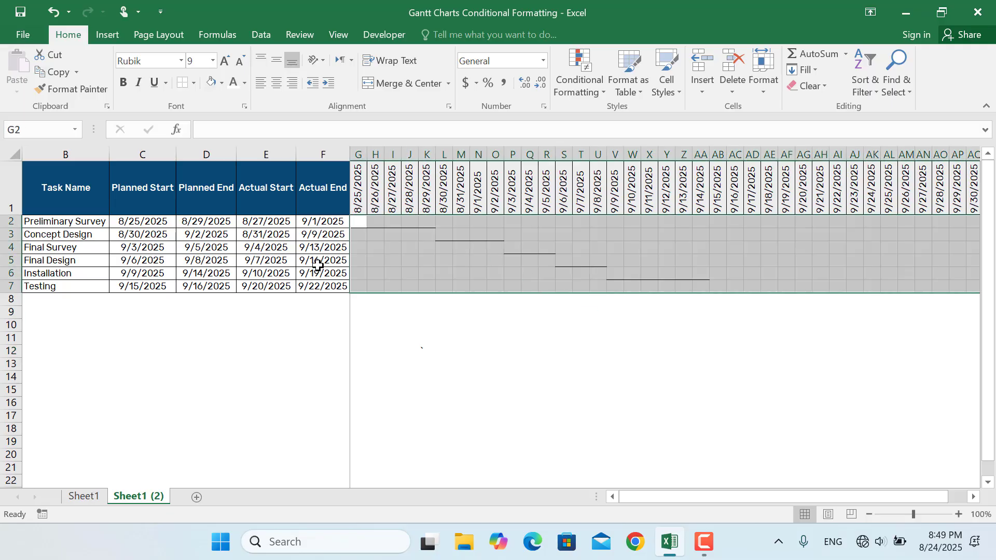
Step: Start another new conditional formatting rule using a formula
left_click(589, 92)
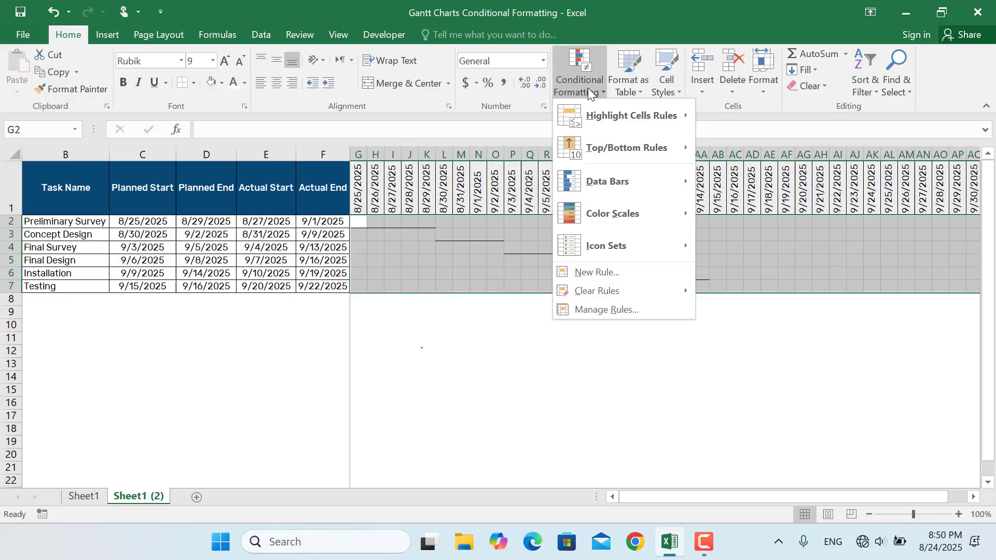
left_click(608, 273)
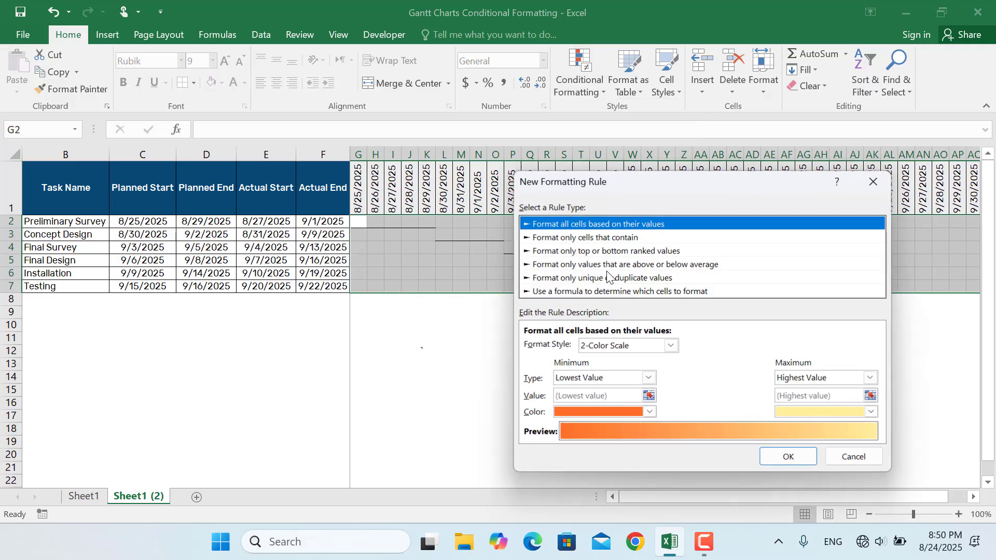
left_click(552, 291)
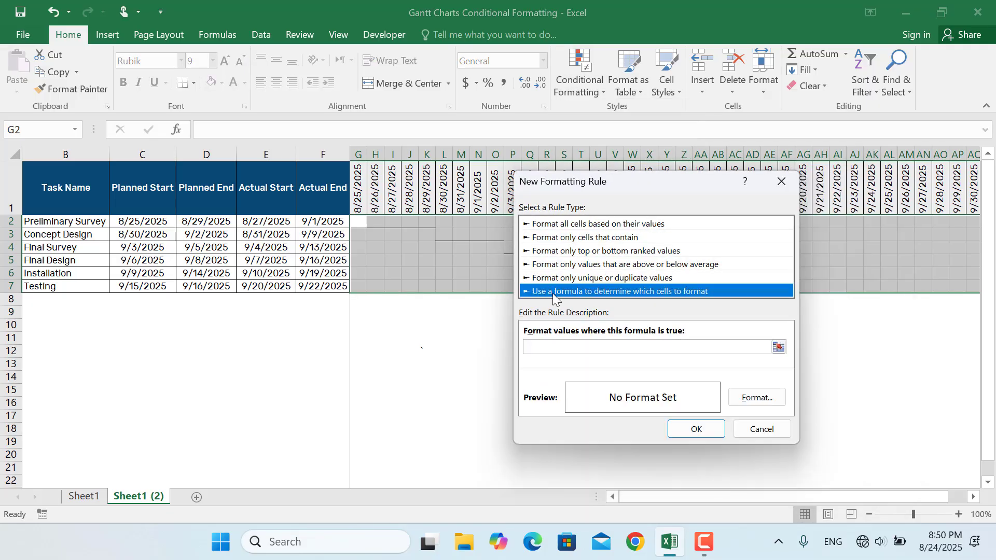
left_click(571, 346)
Step: Enter the actual-schedule formula =and(G$1>=$E2,G$1<=$F2)
type("=and(")
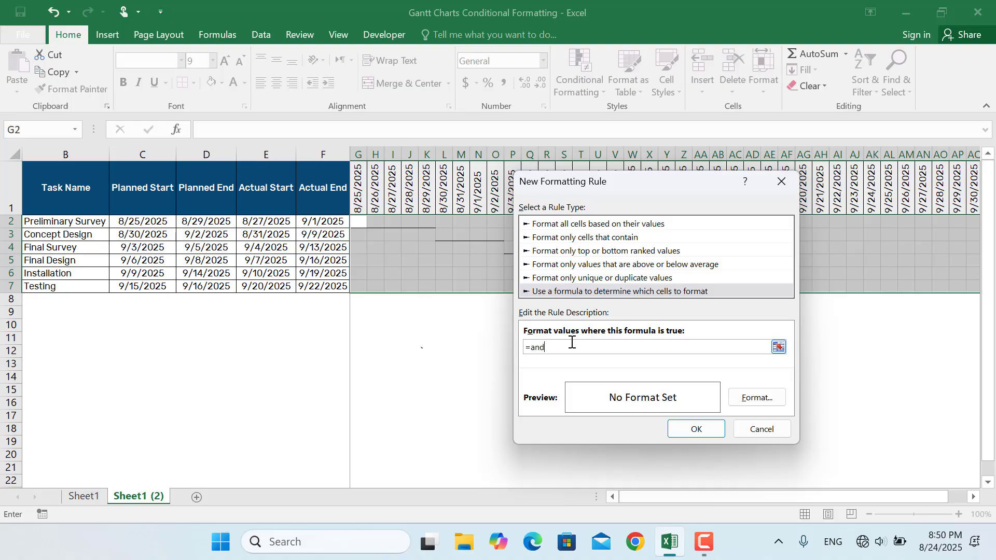
left_click(359, 185)
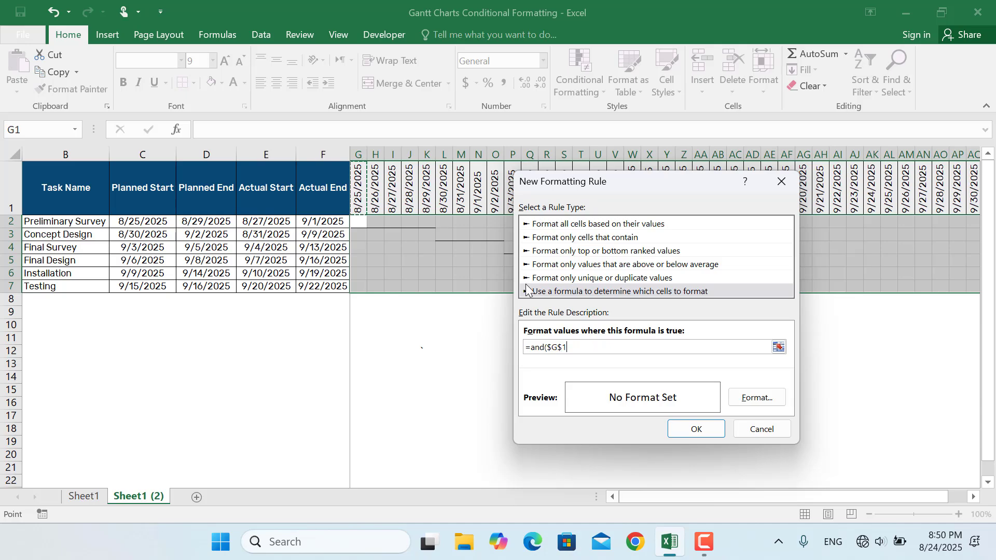
left_click(547, 347)
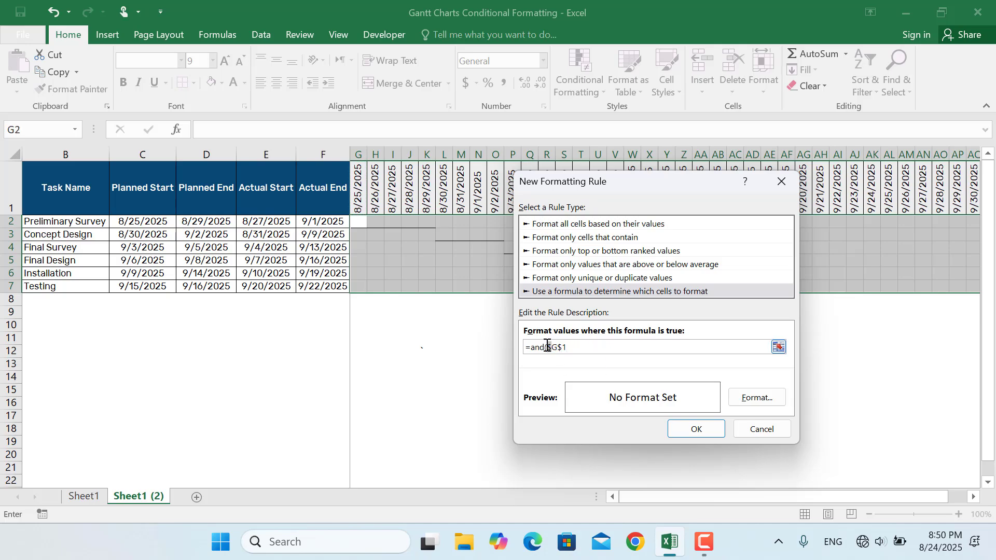
key("Delete")
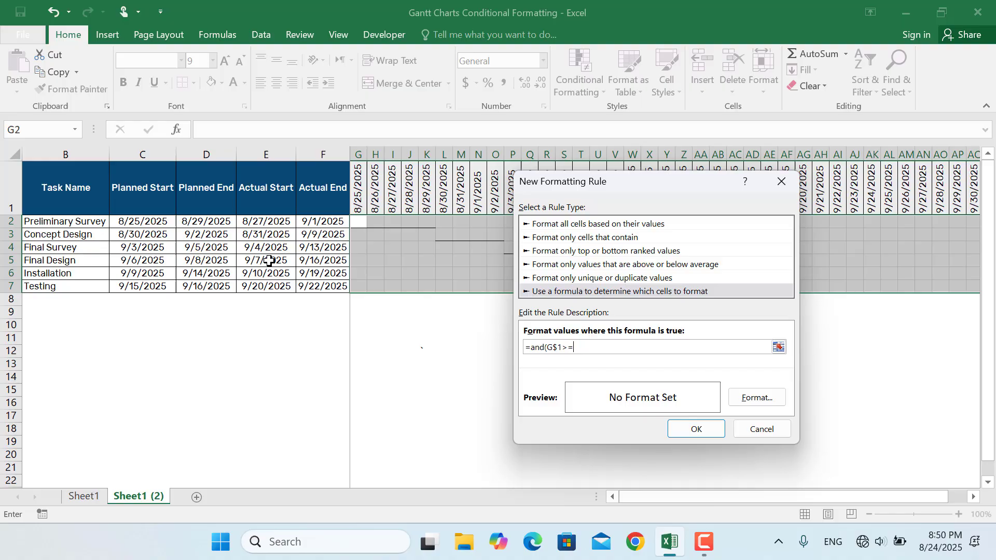
type("$E2,G$1<=")
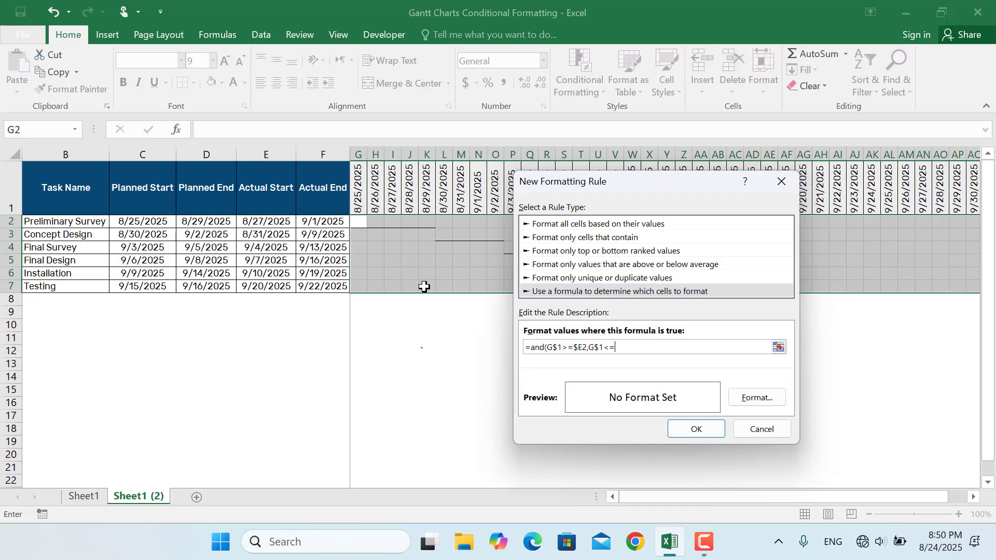
type("$F2")
Step: Give the actual-schedule rule a gold fill format
left_click(757, 398)
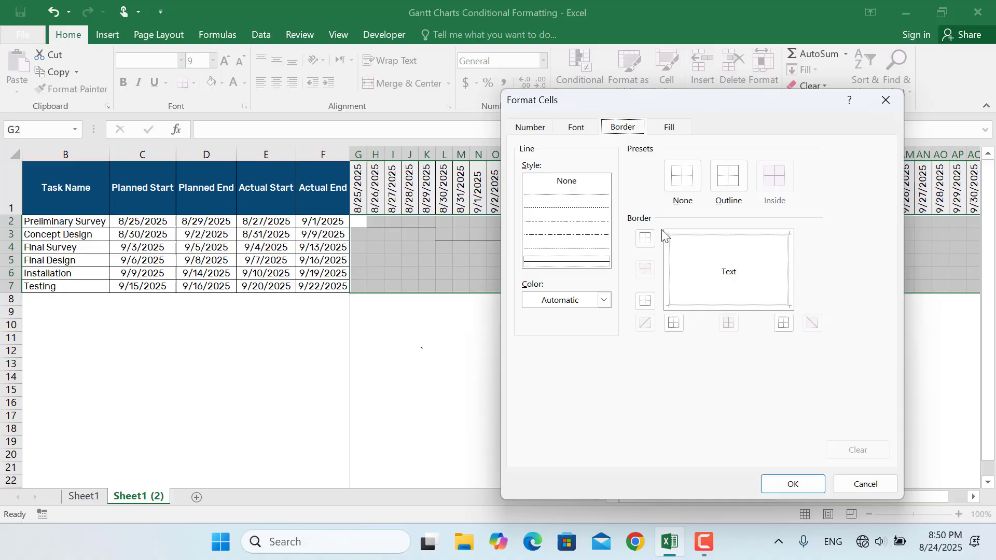
left_click(667, 126)
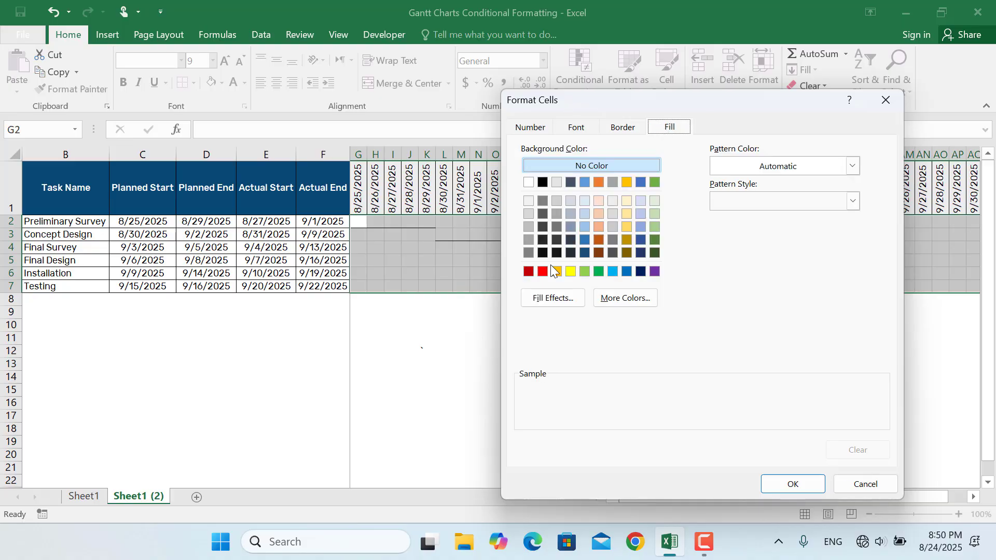
left_click(557, 271)
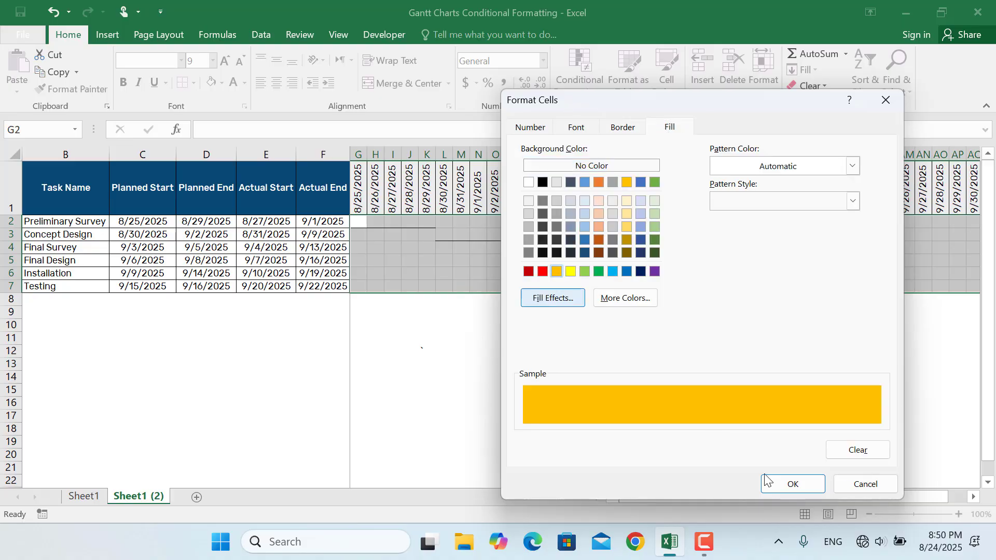
left_click(792, 484)
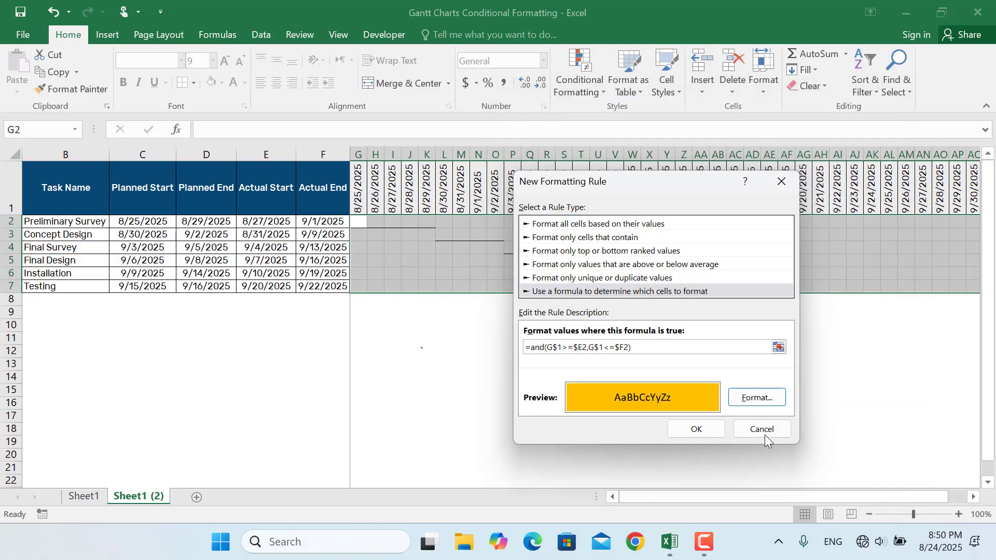
left_click(698, 430)
left_click(609, 379)
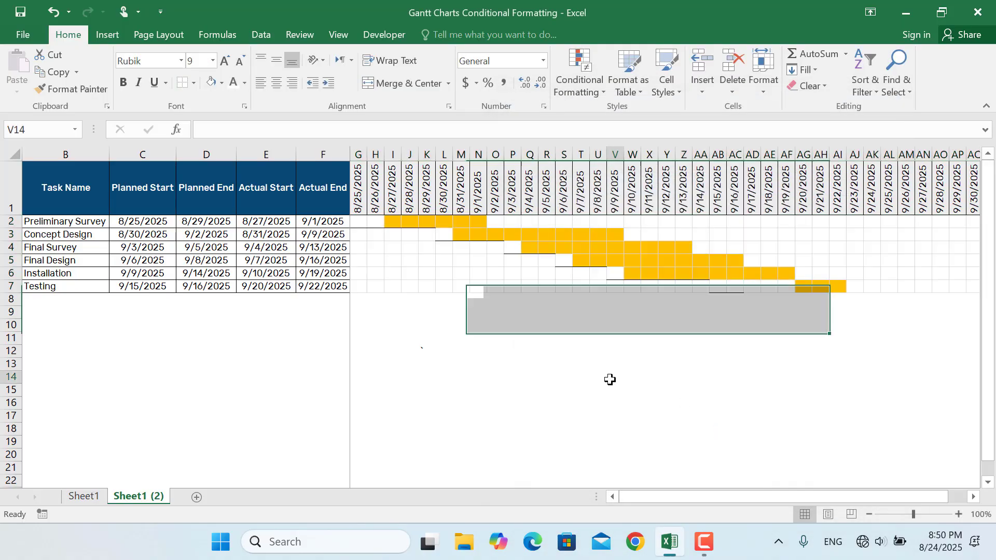